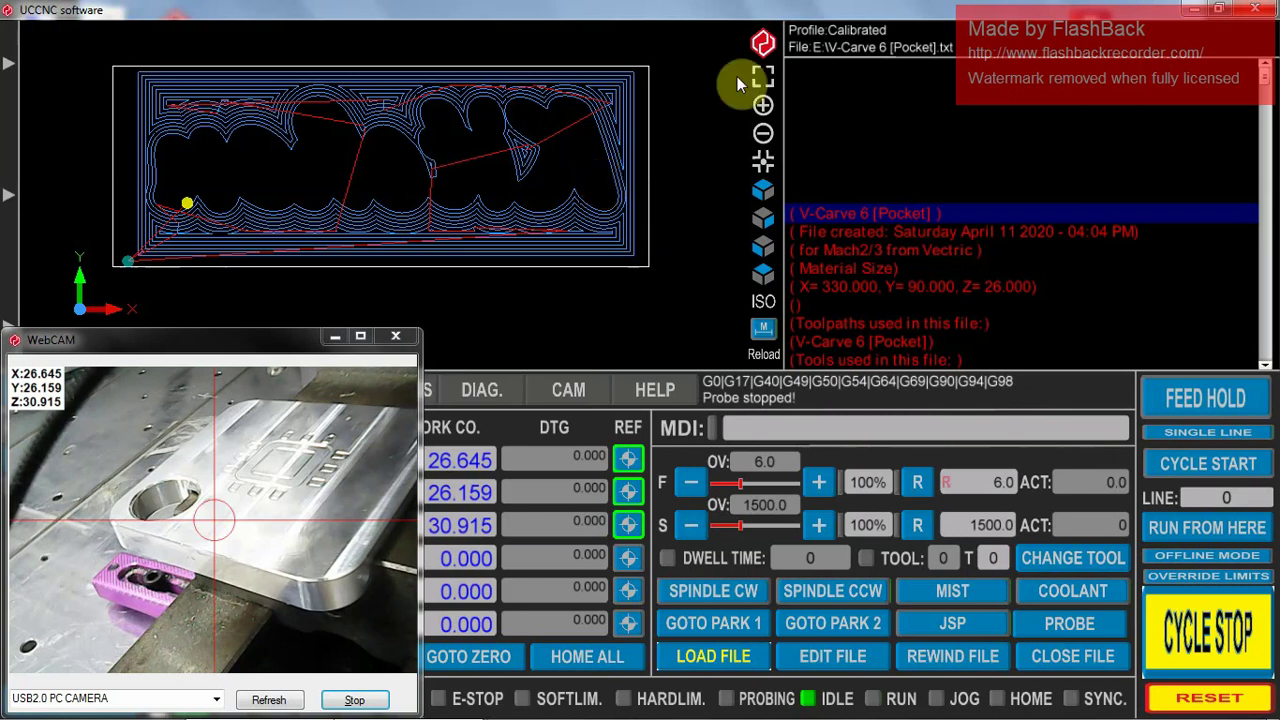
# - Move the webcam window down and left to uncover the MAIN/OFFSETS/SETTINGS tabs
pyautogui.moveTo(286, 338); pyautogui.dragTo(265, 419)
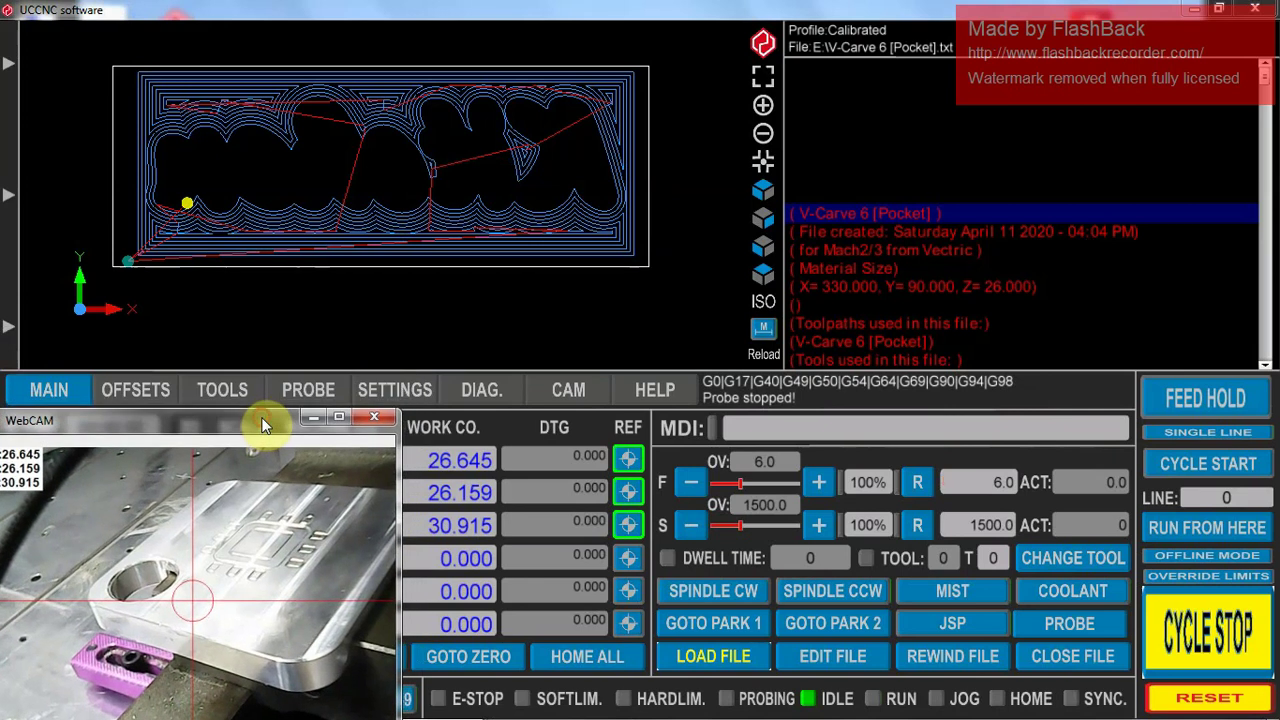
# - In the plugin configuration, enable the Probing plugin with Call startup ticked
pyautogui.click(384, 392)
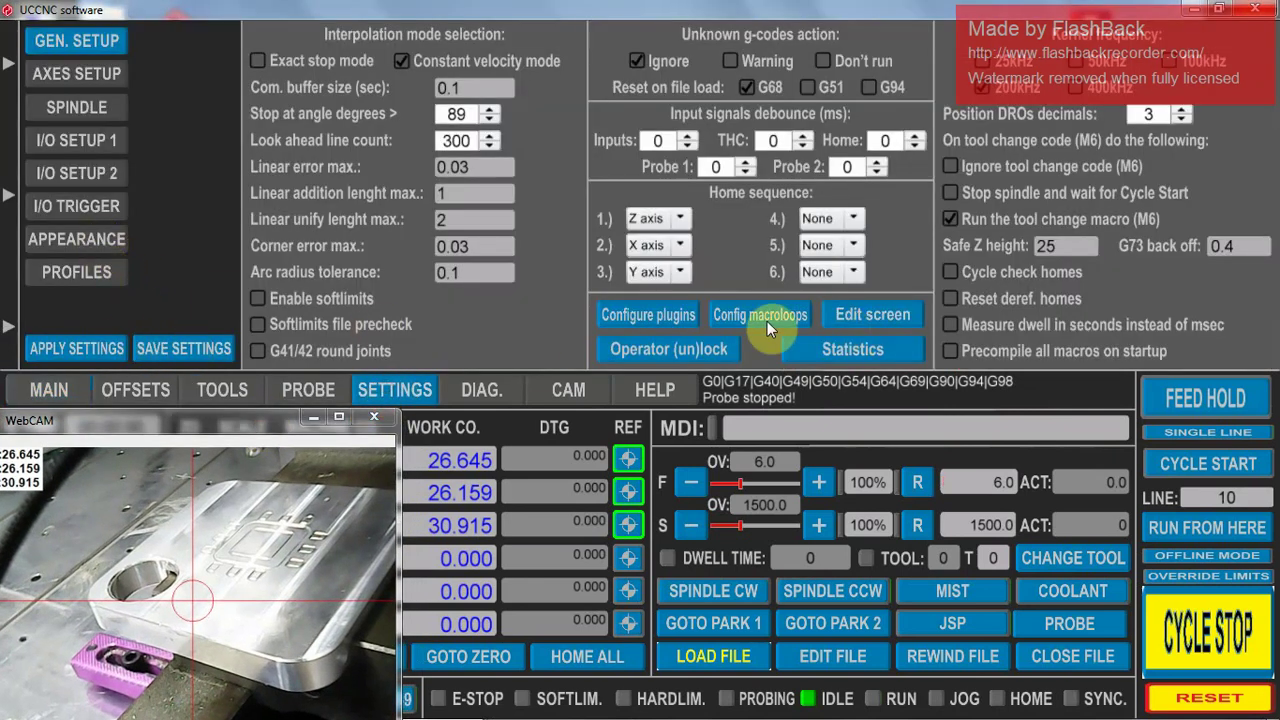
pyautogui.click(650, 314)
pyautogui.scroll(-3, 548, 424)
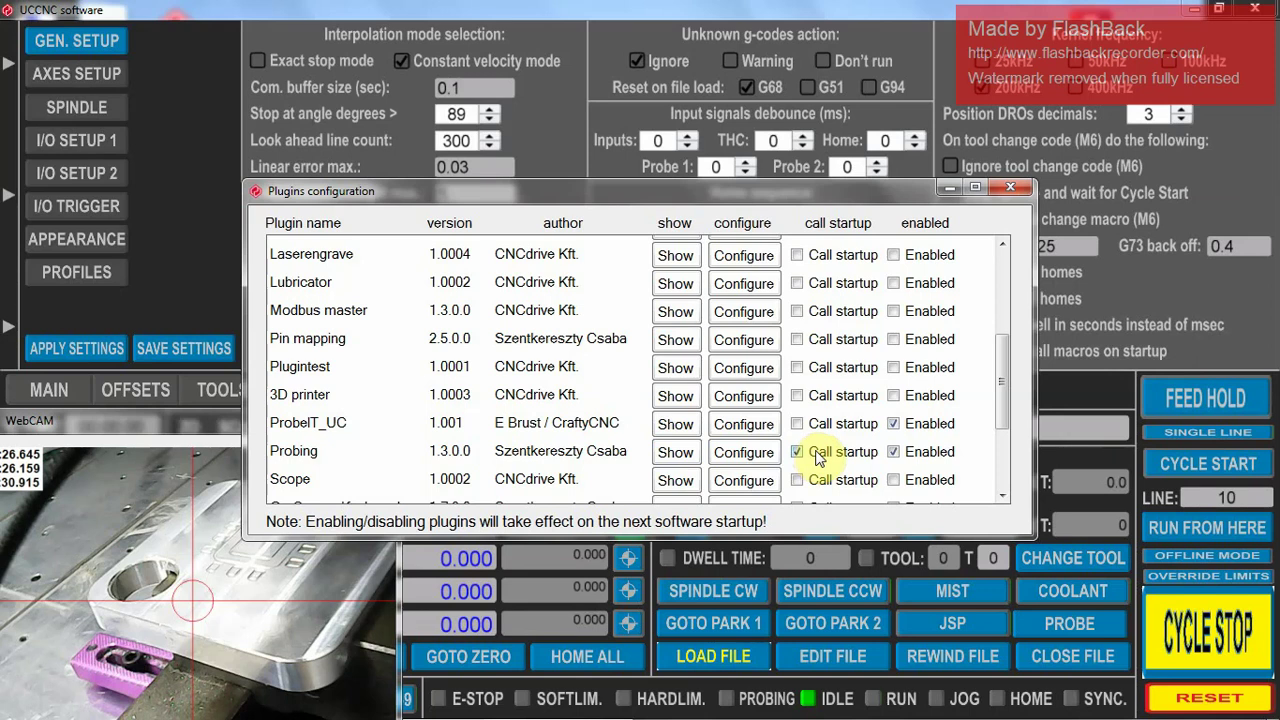
pyautogui.click(894, 452)
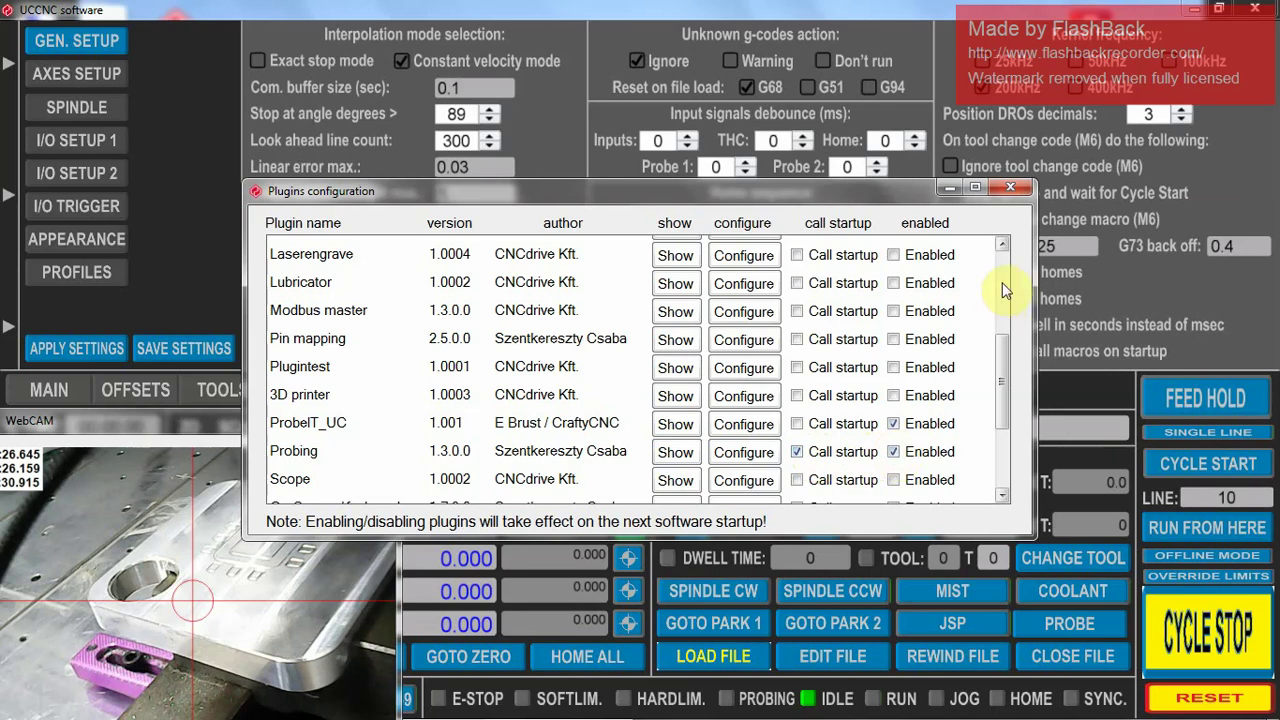
pyautogui.click(1014, 190)
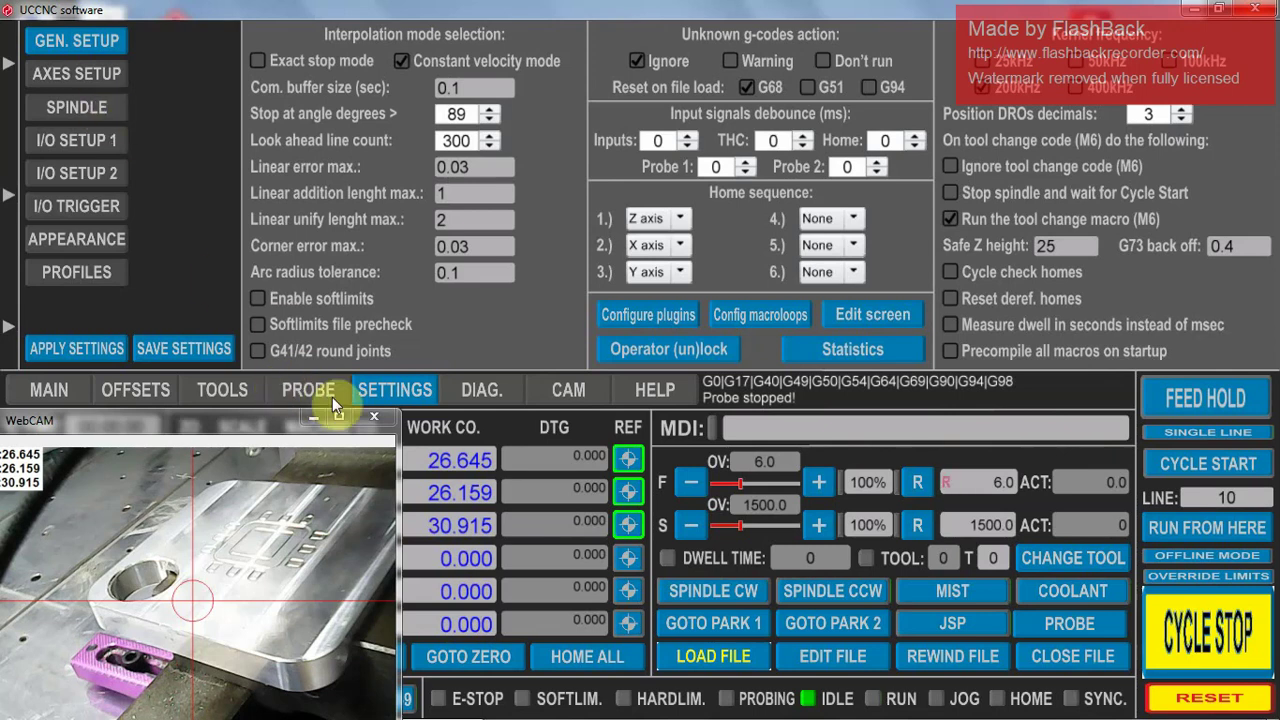
# - Review the Y axis settings, then show I/O Setup 1 with Probe 1 on pin 5 and Probe 2 on pin 6
pyautogui.click(60, 74)
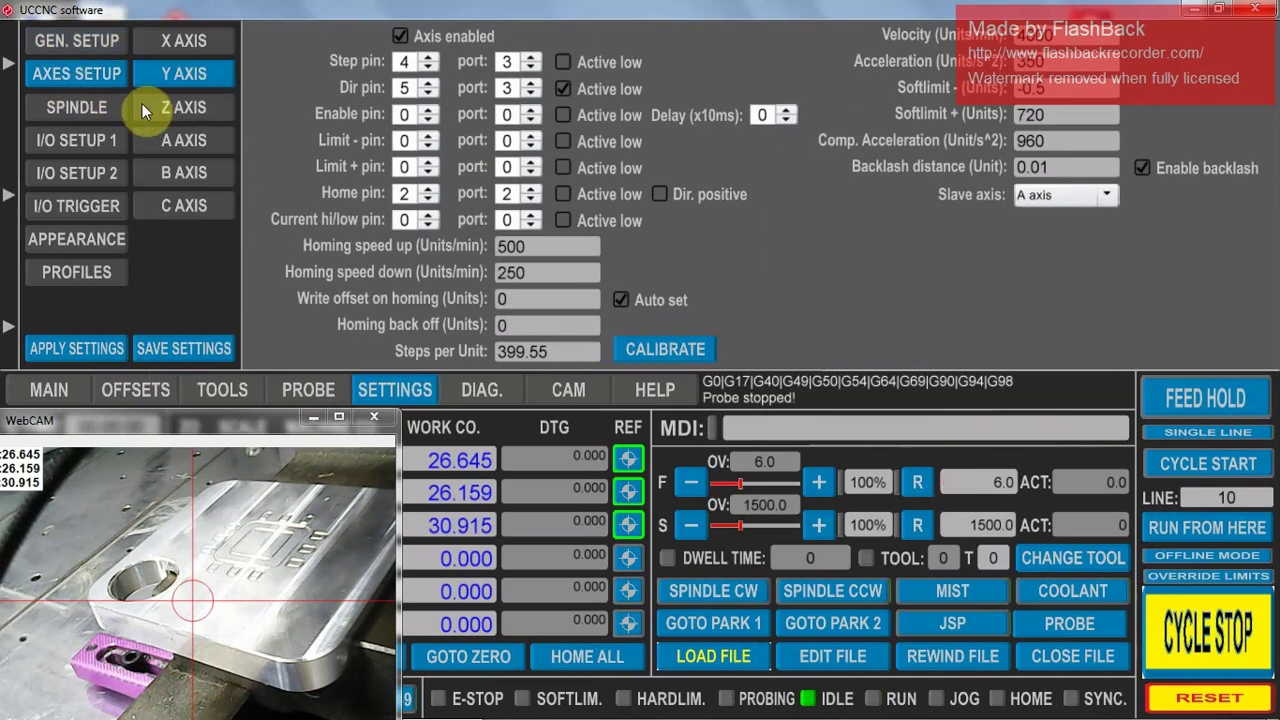
pyautogui.click(91, 145)
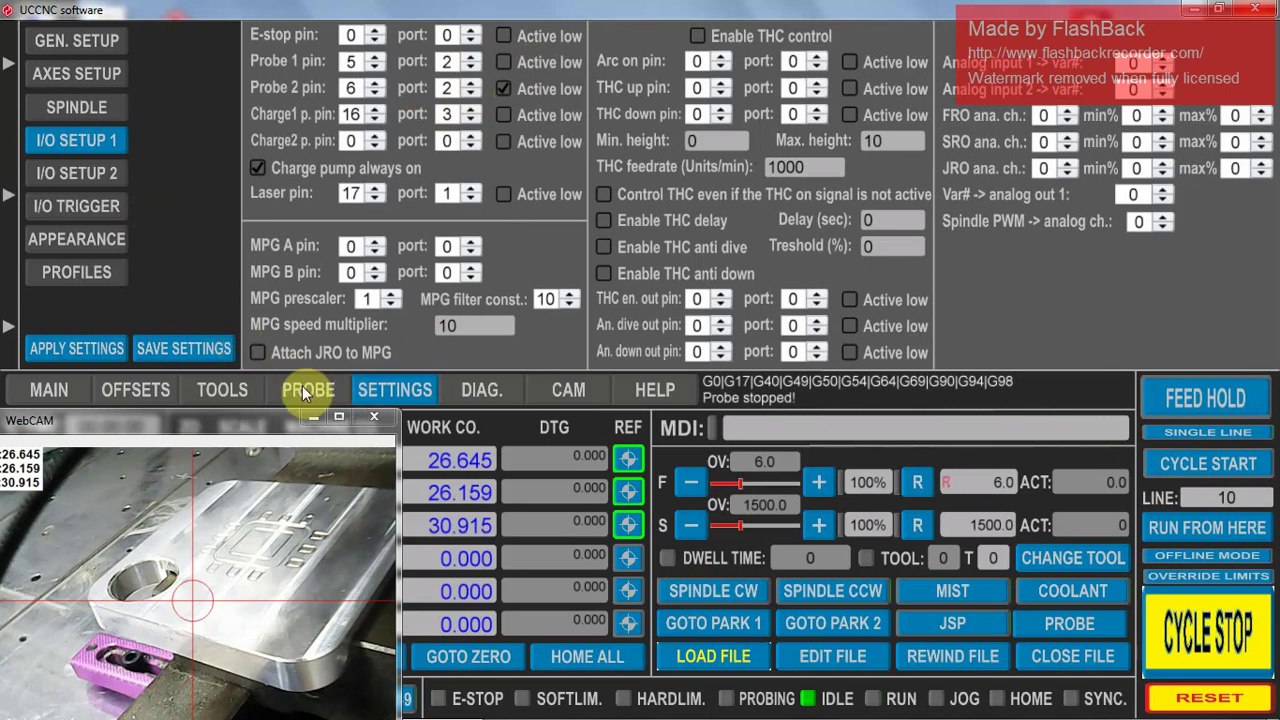
# - Show the DIAG. page with the I/O, function and status monitors
pyautogui.click(479, 390)
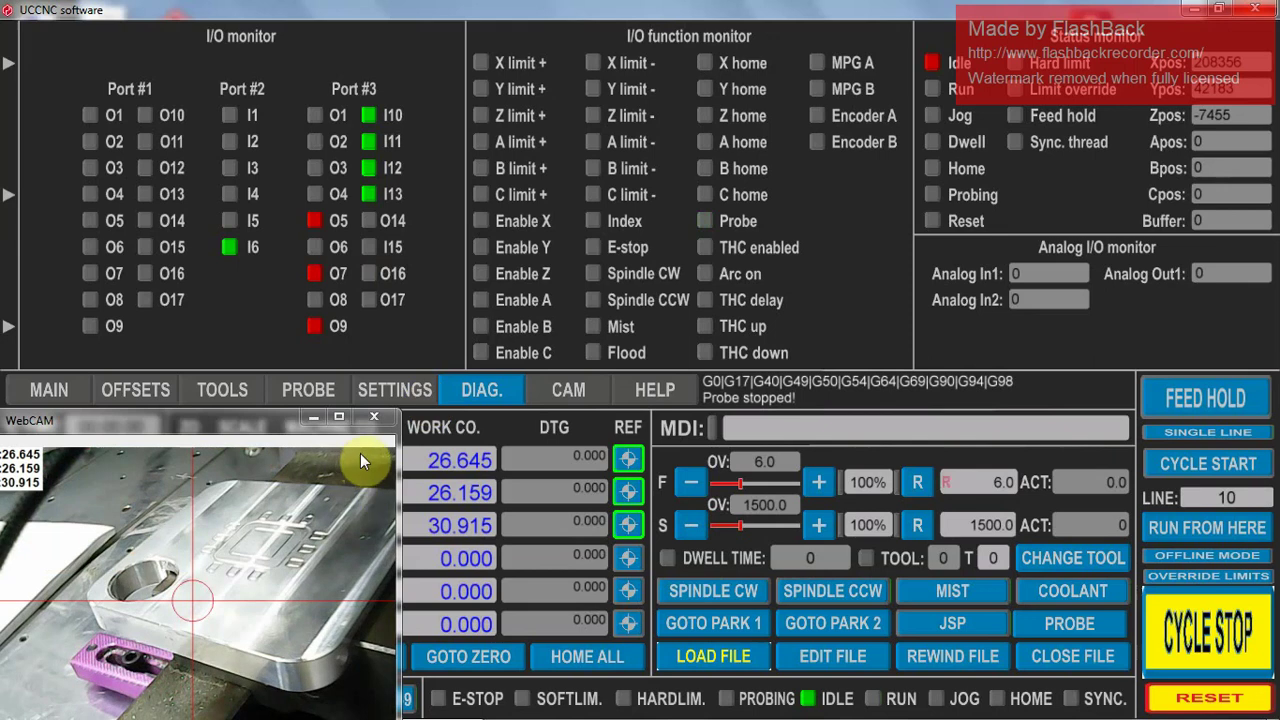
# - Open the PROBE page, review the SETUP probe positions, and return to page 1 of modes
pyautogui.click(299, 392)
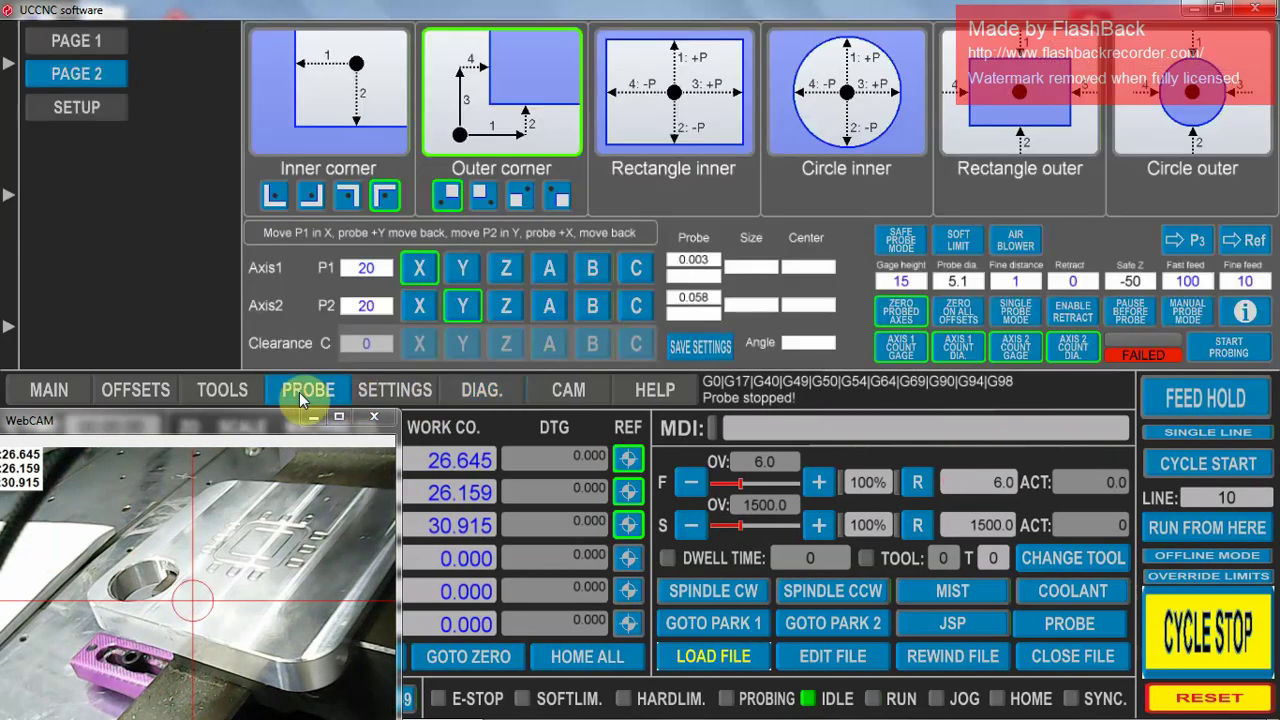
pyautogui.click(88, 111)
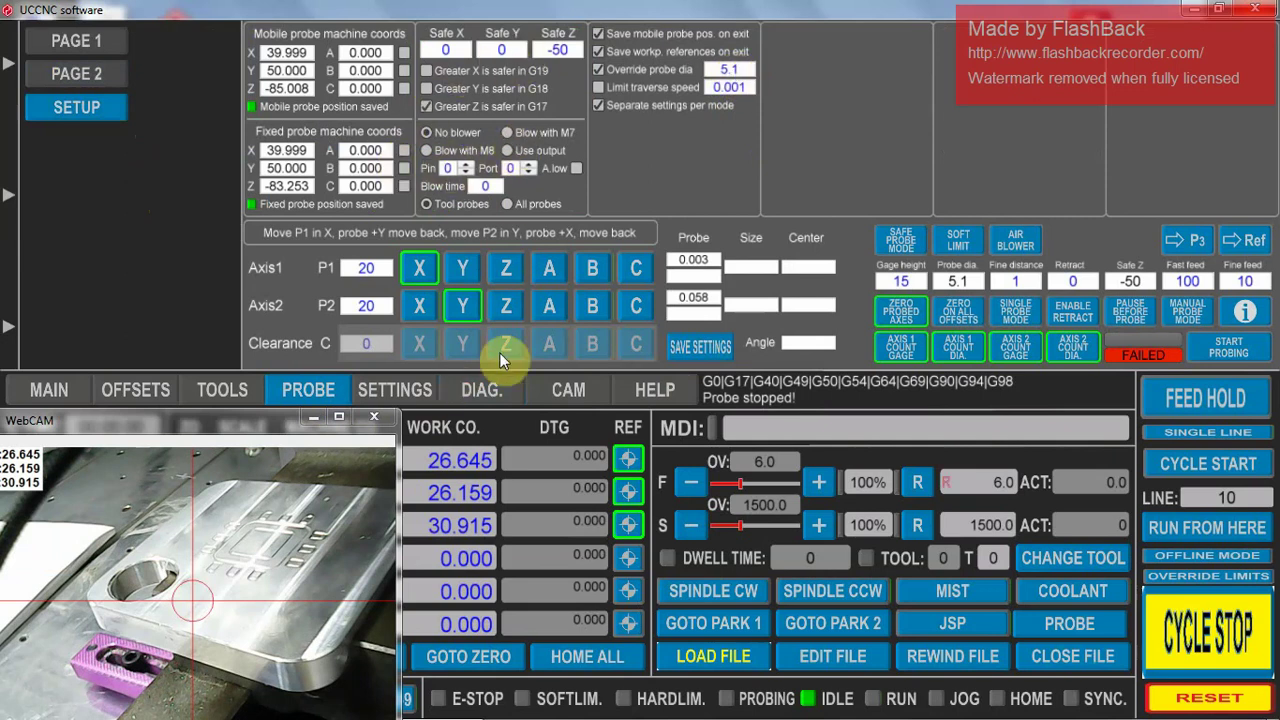
pyautogui.click(70, 43)
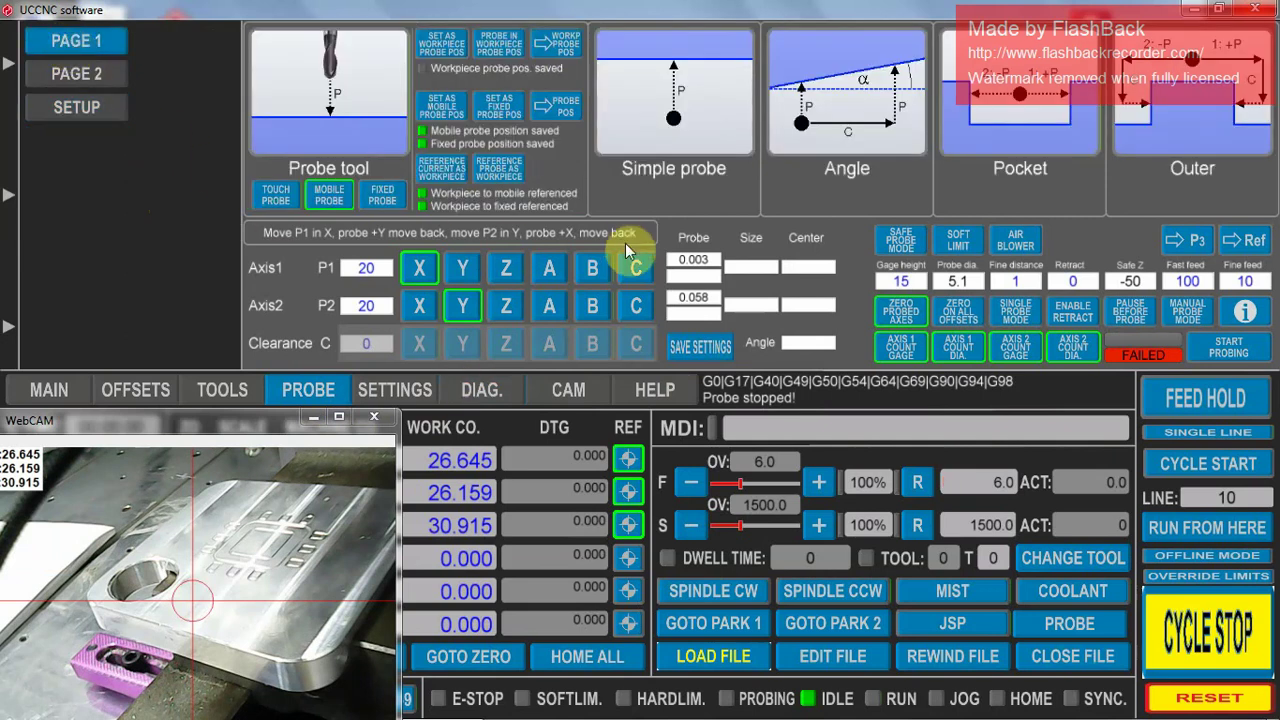
# - Select Simple probe on Z with gage height 5, feeds 150/20, counting gage on axis 1
pyautogui.click(680, 95)
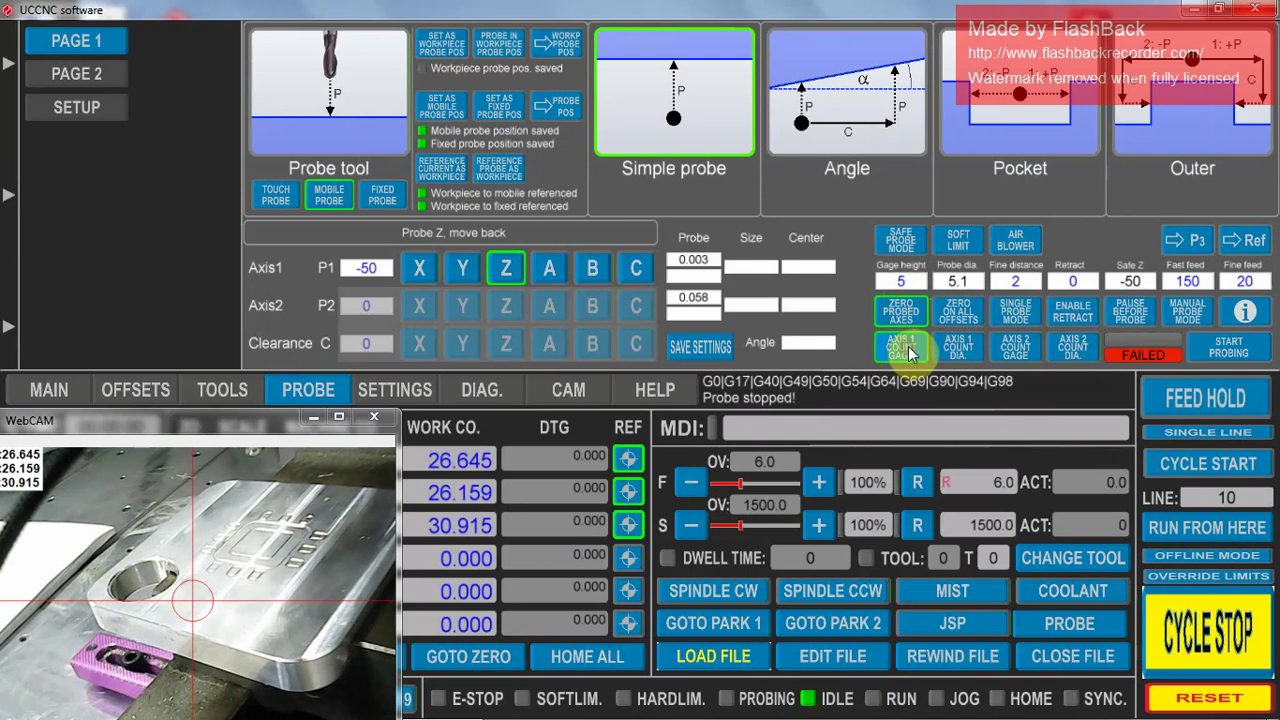
pyautogui.click(906, 349)
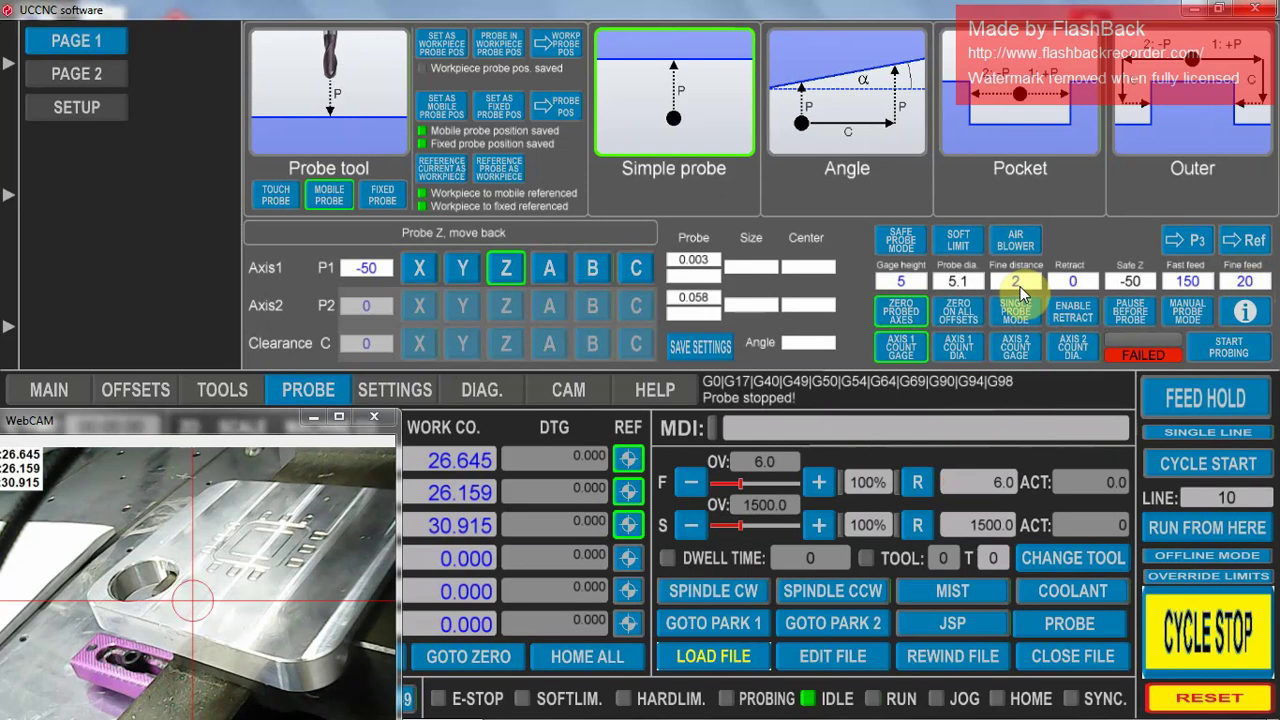
# - Run the simple Z probe twice until it reports Probed successfully
pyautogui.click(1234, 352)
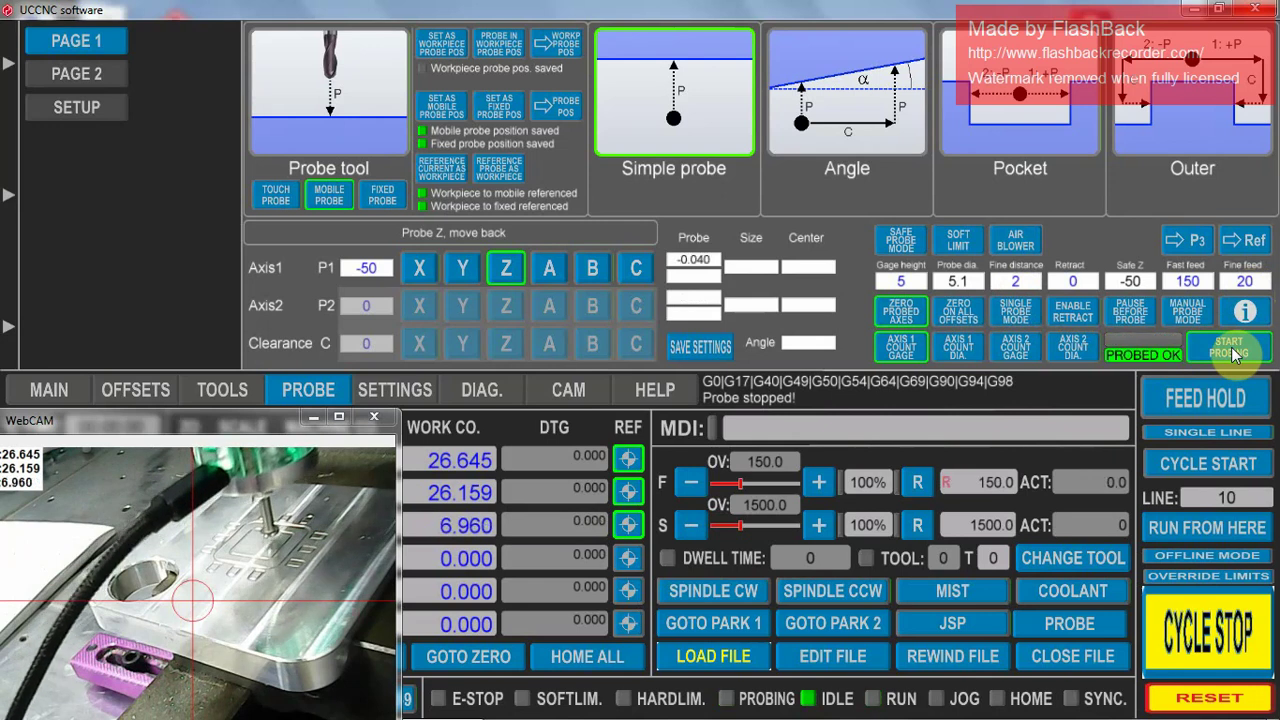
pyautogui.click(1232, 347)
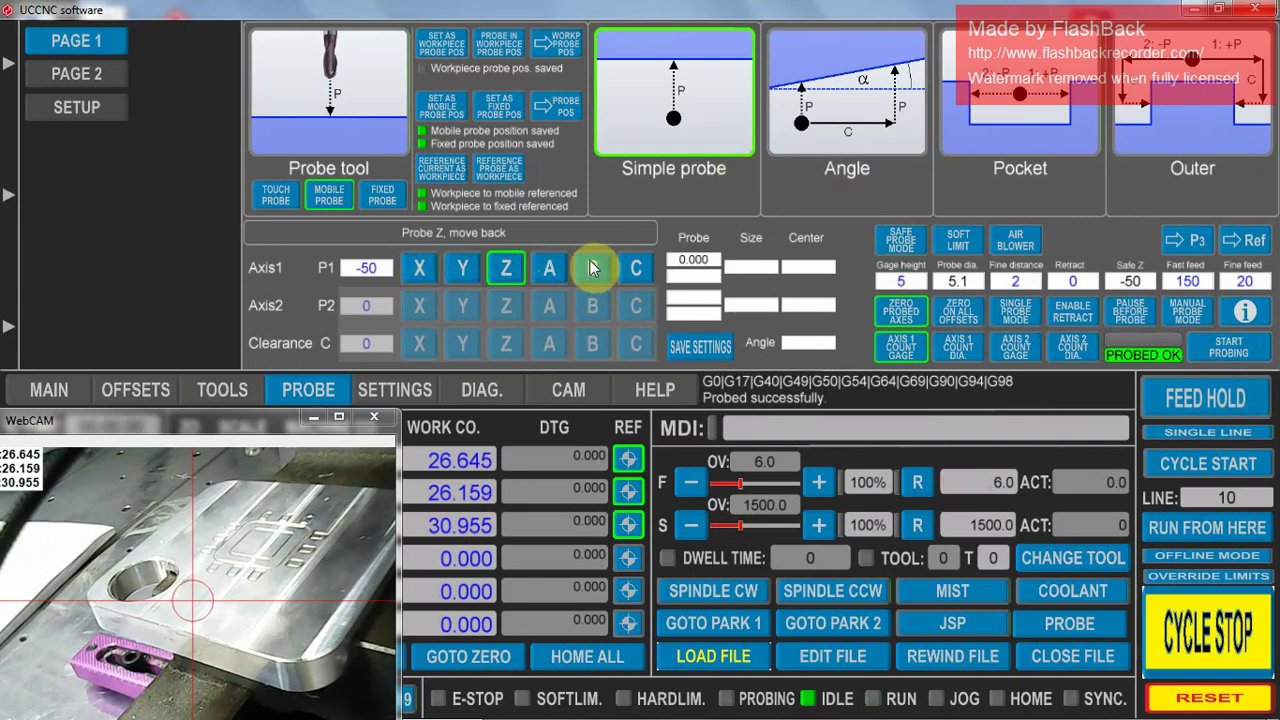
# - Choose outer corner probing and jog the probe toward negative X and Y, lowering Z
pyautogui.click(97, 76)
pyautogui.click(480, 108)
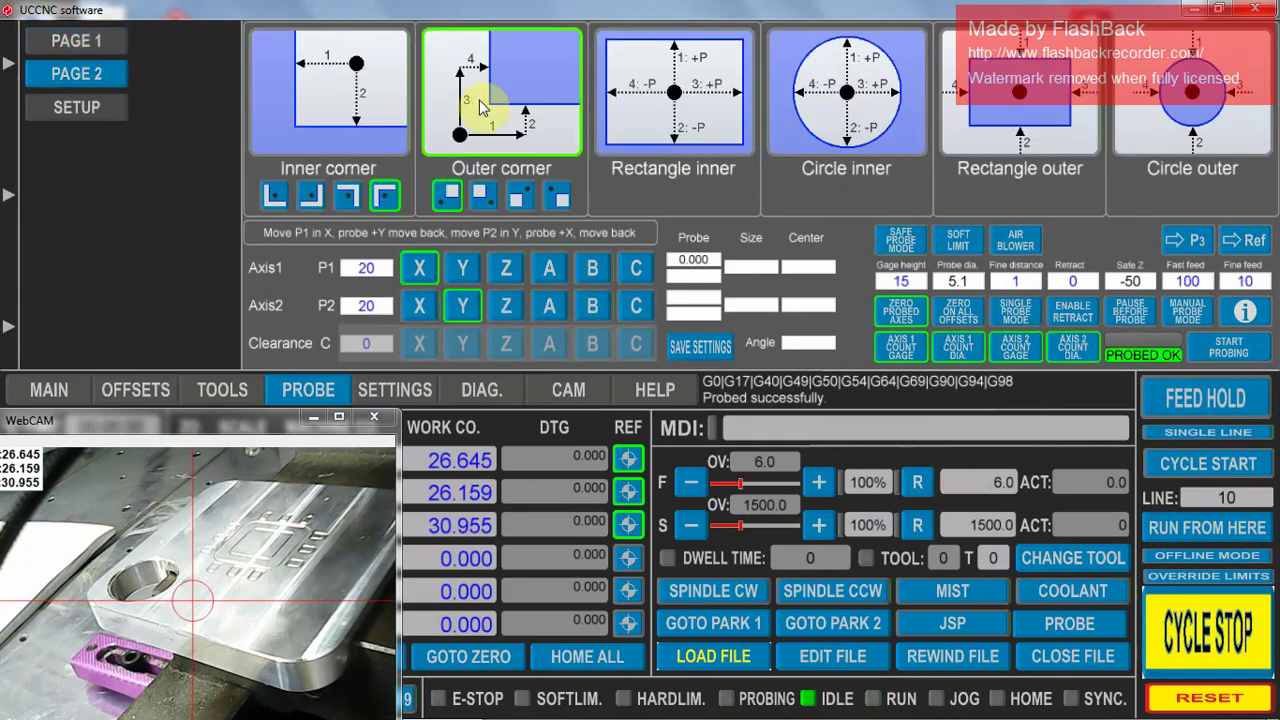
pyautogui.press('Left')
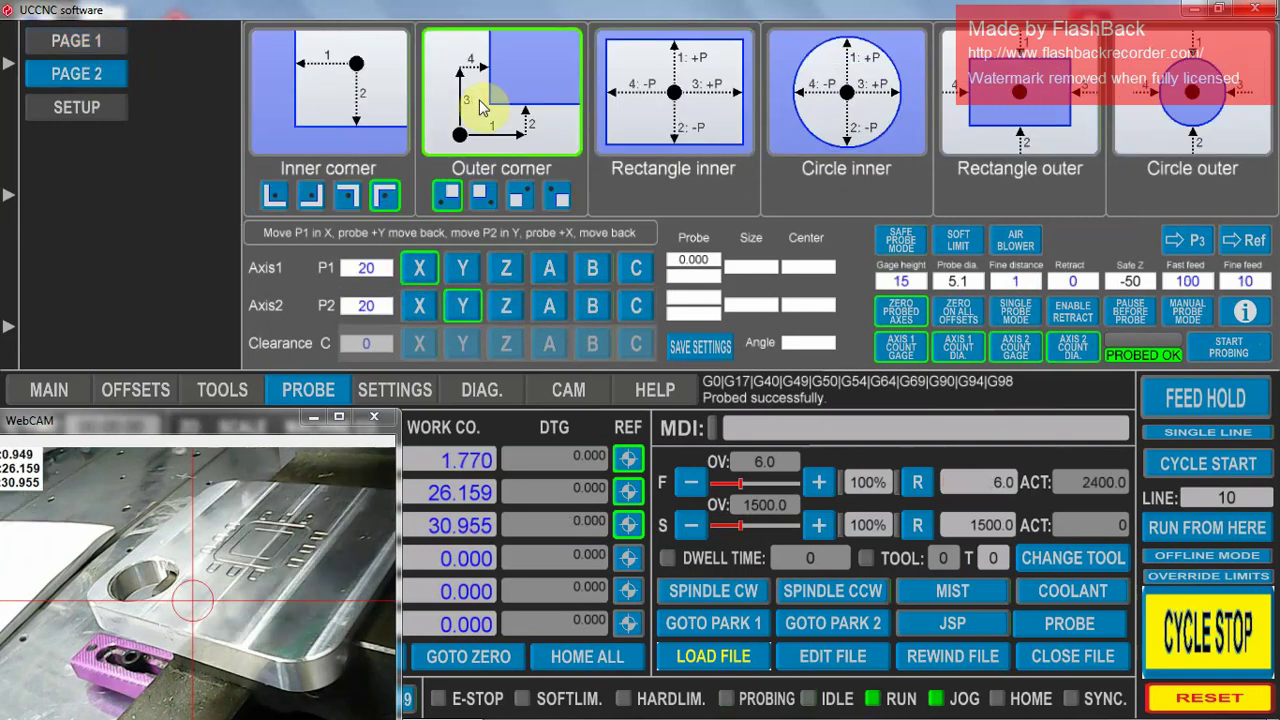
pyautogui.press('Down')
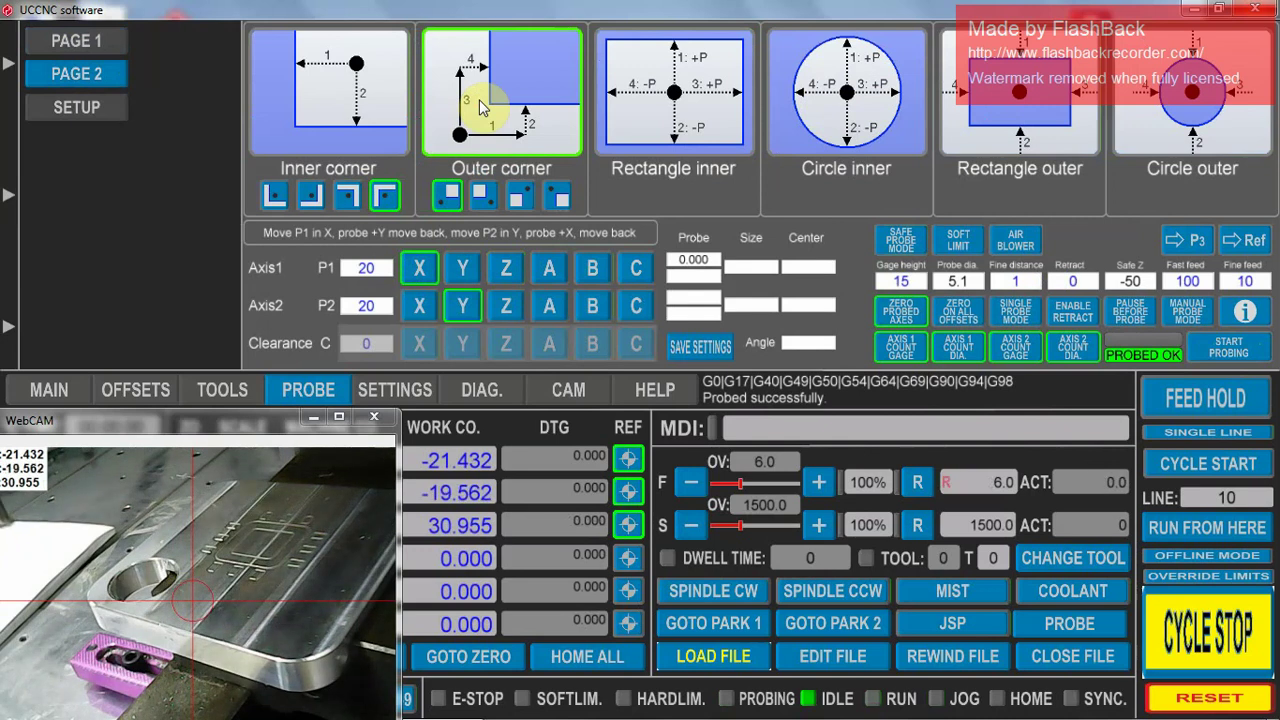
pyautogui.press('pagedown')
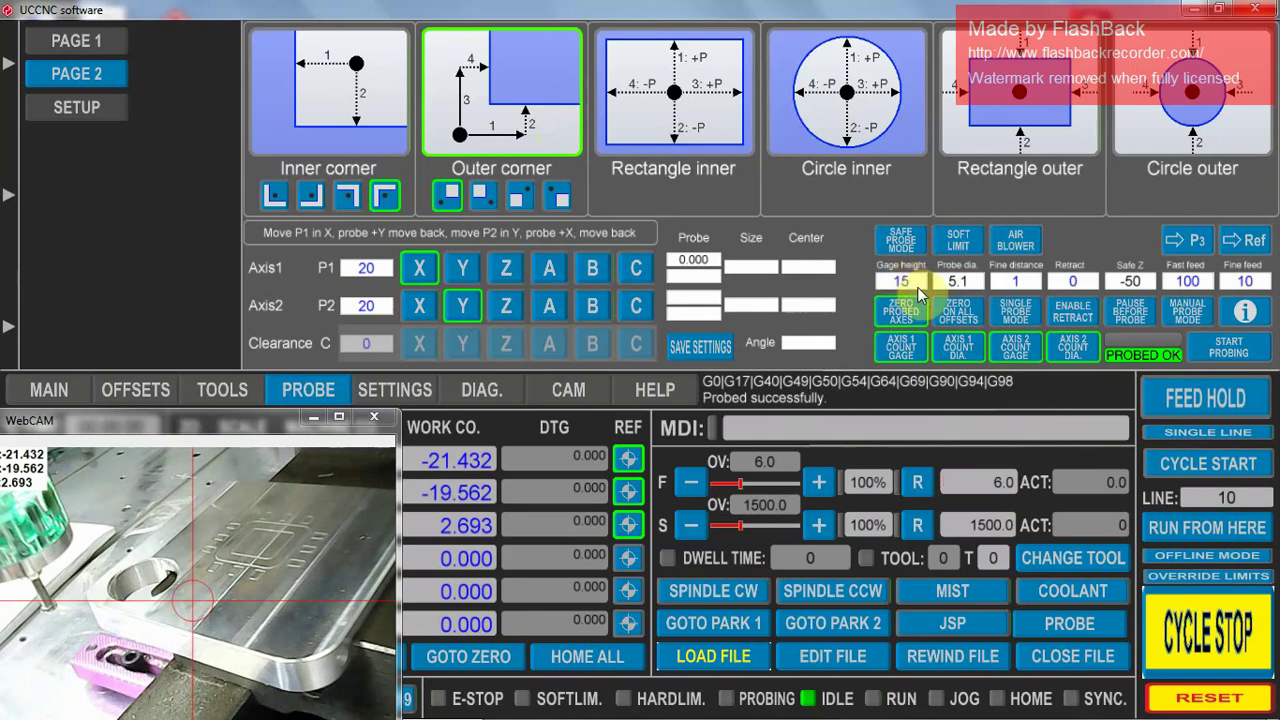
# - Compare the rectangle and inner corner modes, then start outer corner probing with P1 and P2 at 25
pyautogui.click(676, 110)
pyautogui.click(491, 121)
pyautogui.click(335, 121)
pyautogui.click(487, 125)
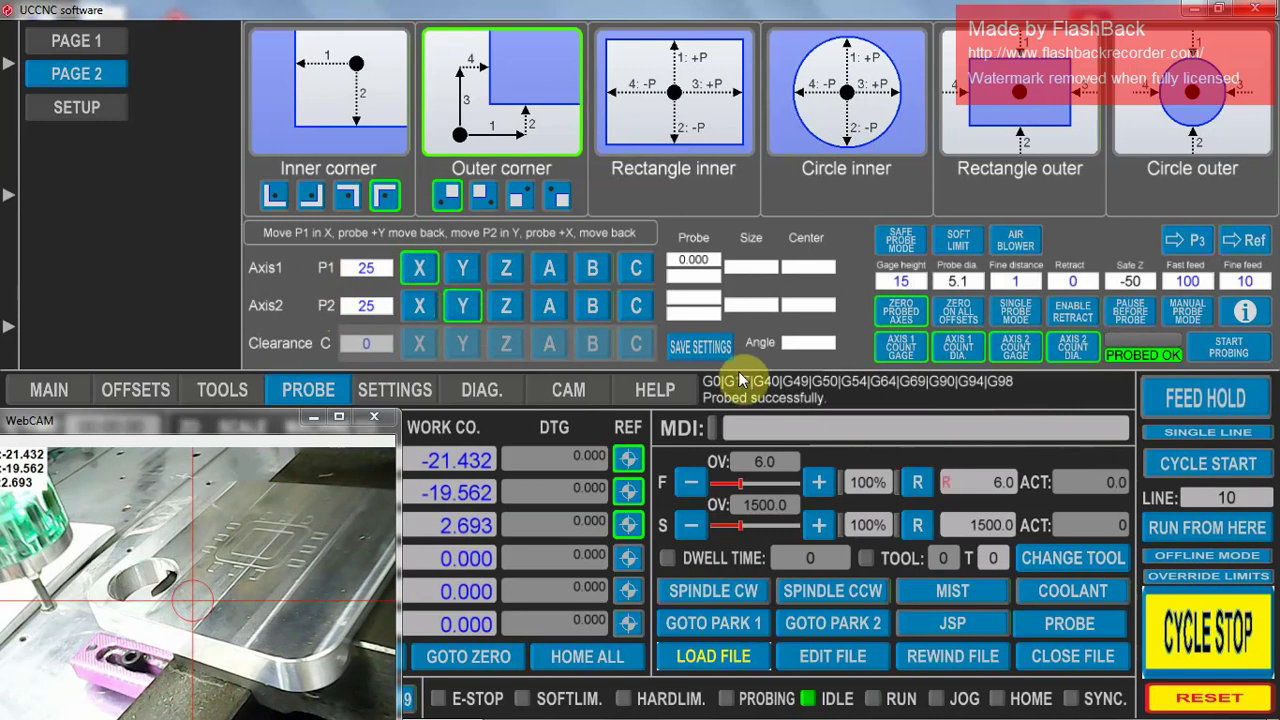
pyautogui.click(1232, 348)
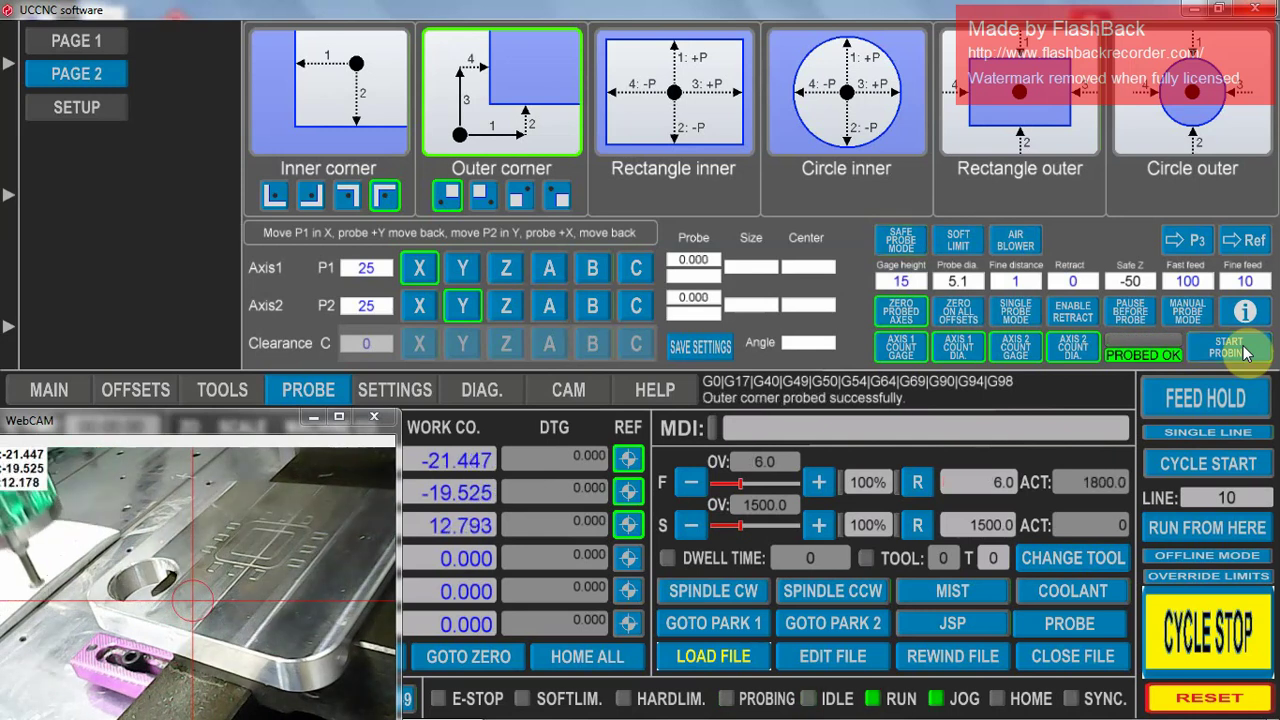
# - Move the machine to the corner origin with the MDI command x0y0
pyautogui.click(880, 427)
pyautogui.write('x0')
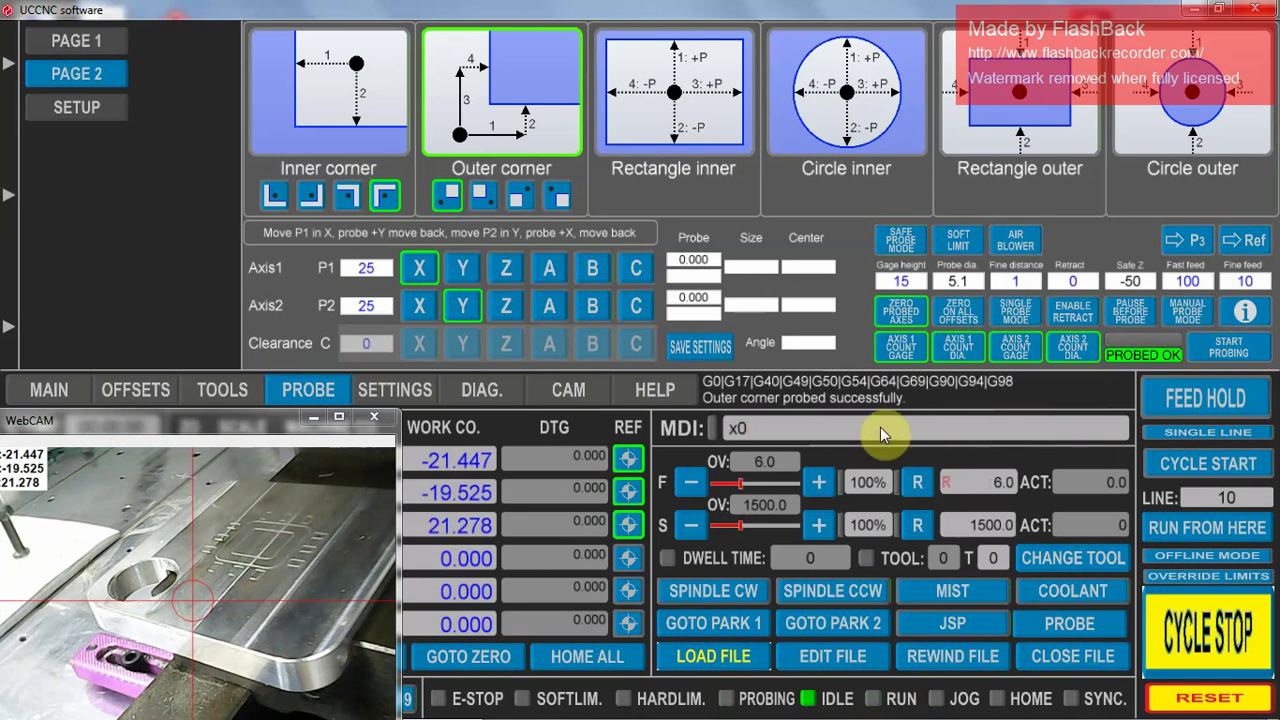
pyautogui.write('y0')
pyautogui.press('Return')
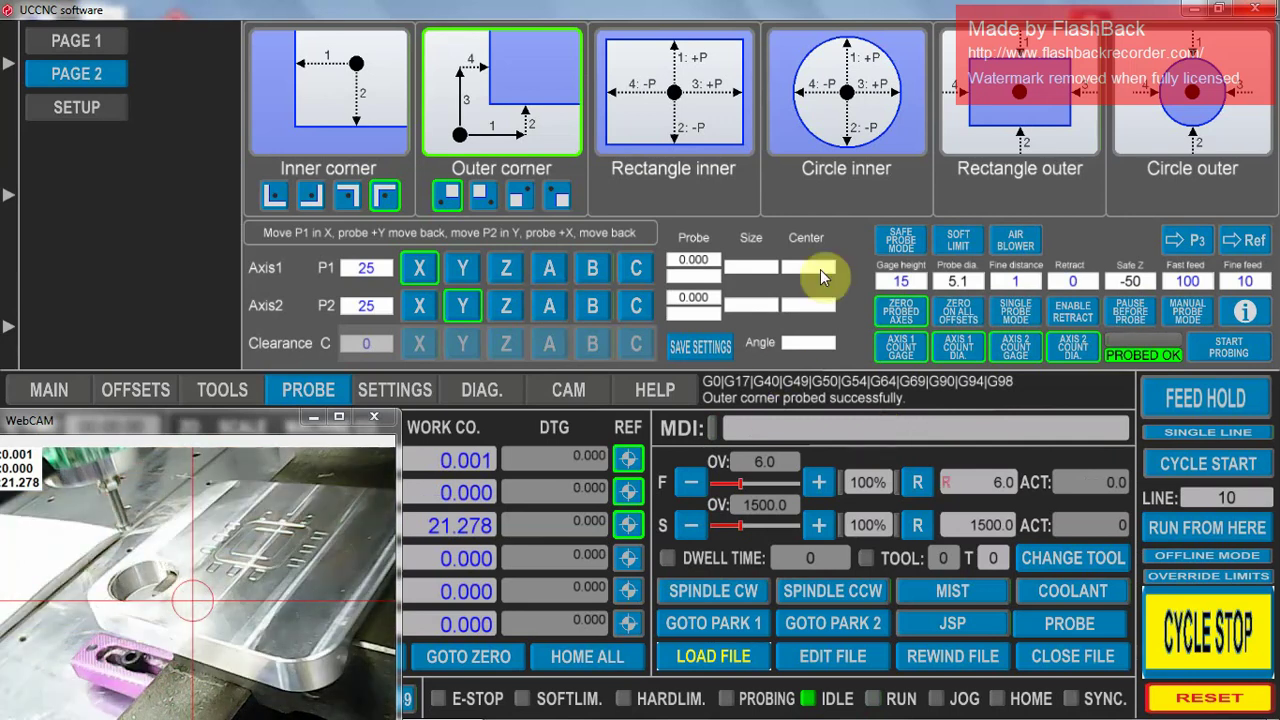
# - Choose Circle inner probing with P1 and P2 at 40 and Y as Axis2
pyautogui.click(846, 113)
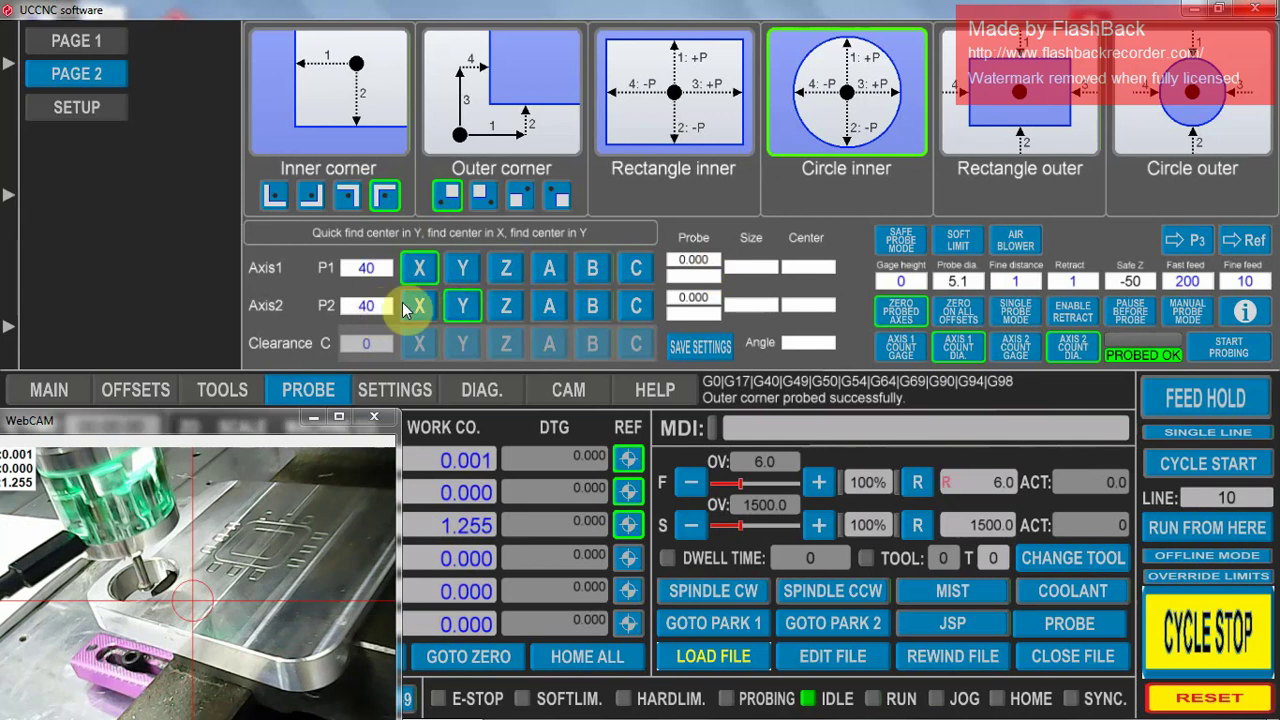
pyautogui.click(460, 308)
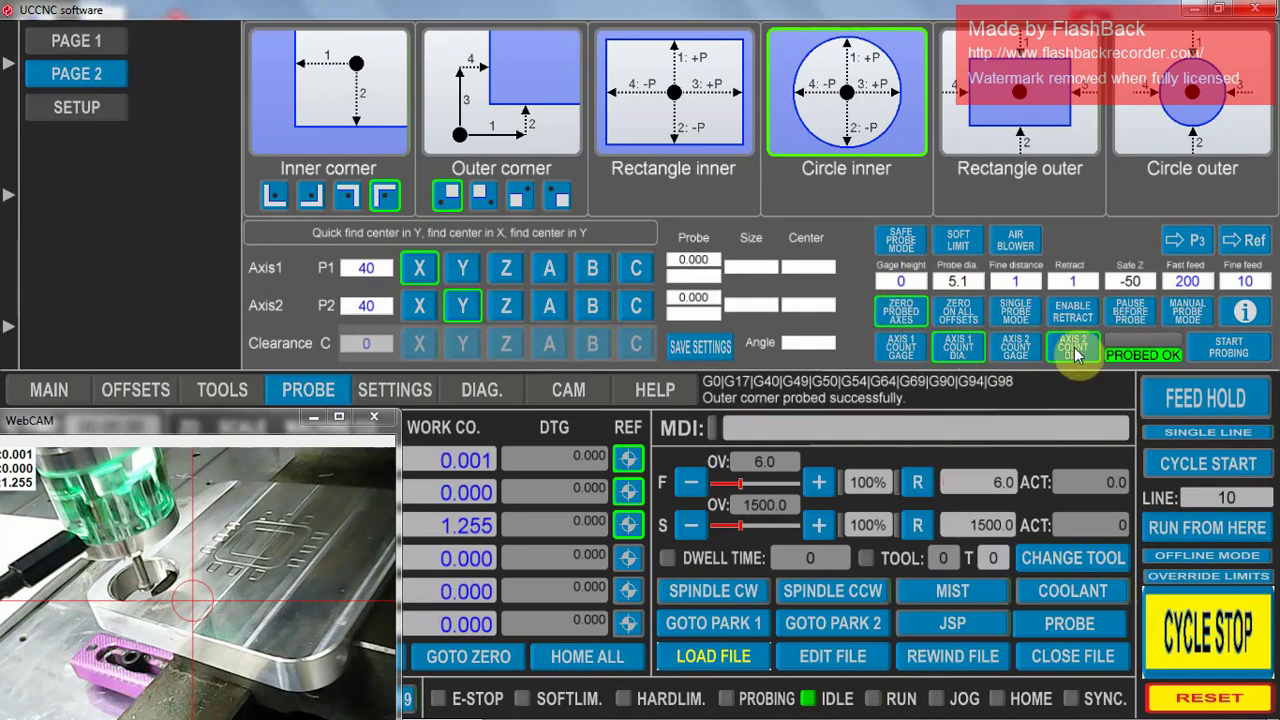
# - Run the inner circle probe twice, measuring 19.979 by 19.942 and zeroing X and Y at the centre
pyautogui.click(1230, 347)
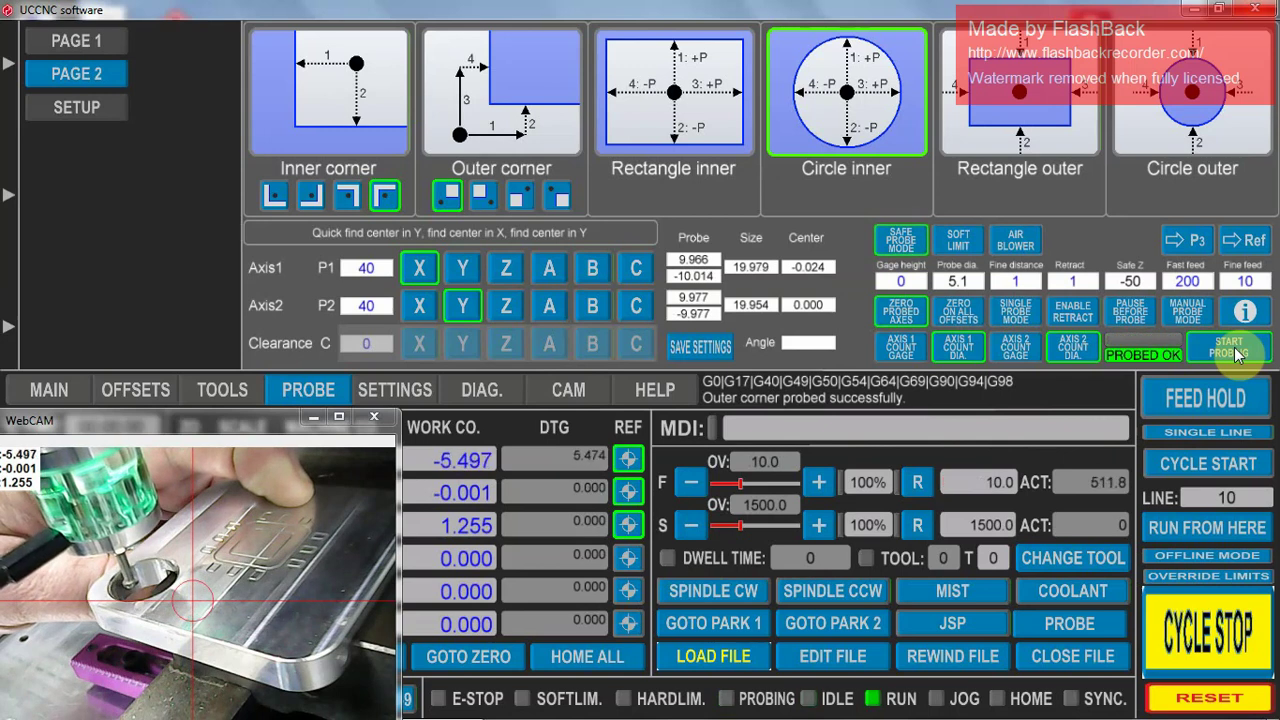
pyautogui.click(1229, 347)
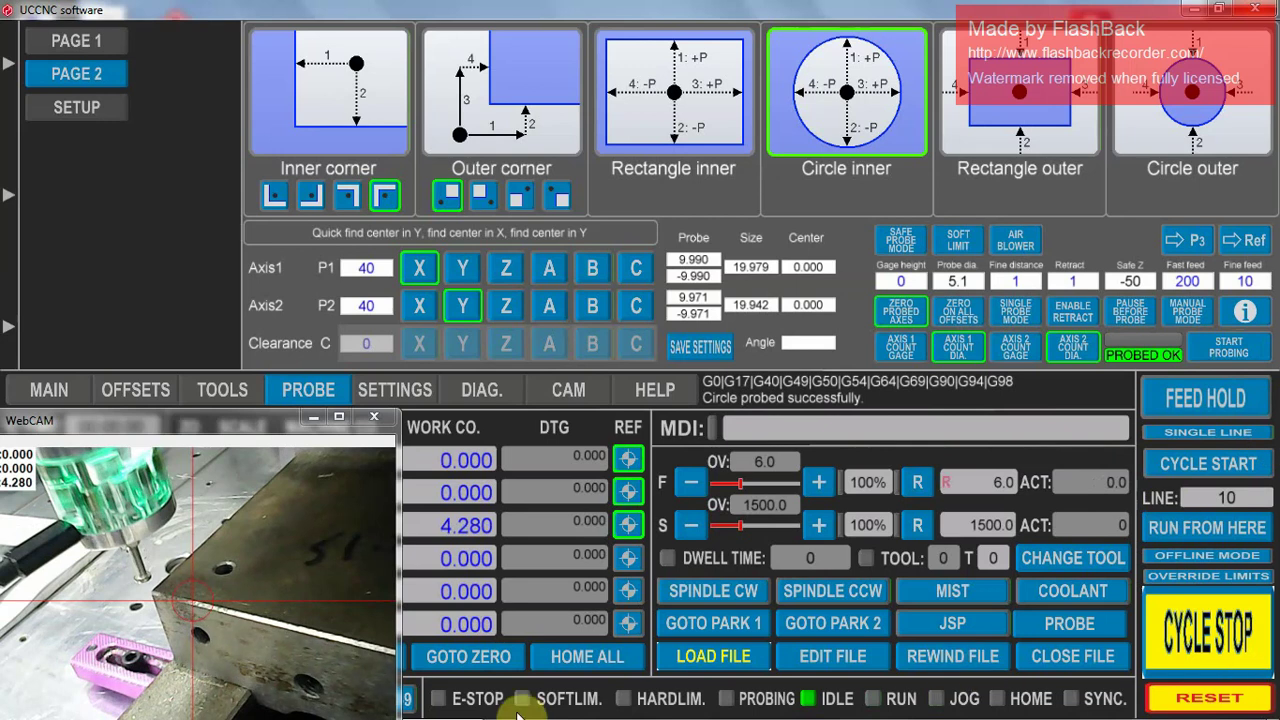
# - Try another outer corner orientation, restore the original one, and return to probe page 1
pyautogui.click(484, 196)
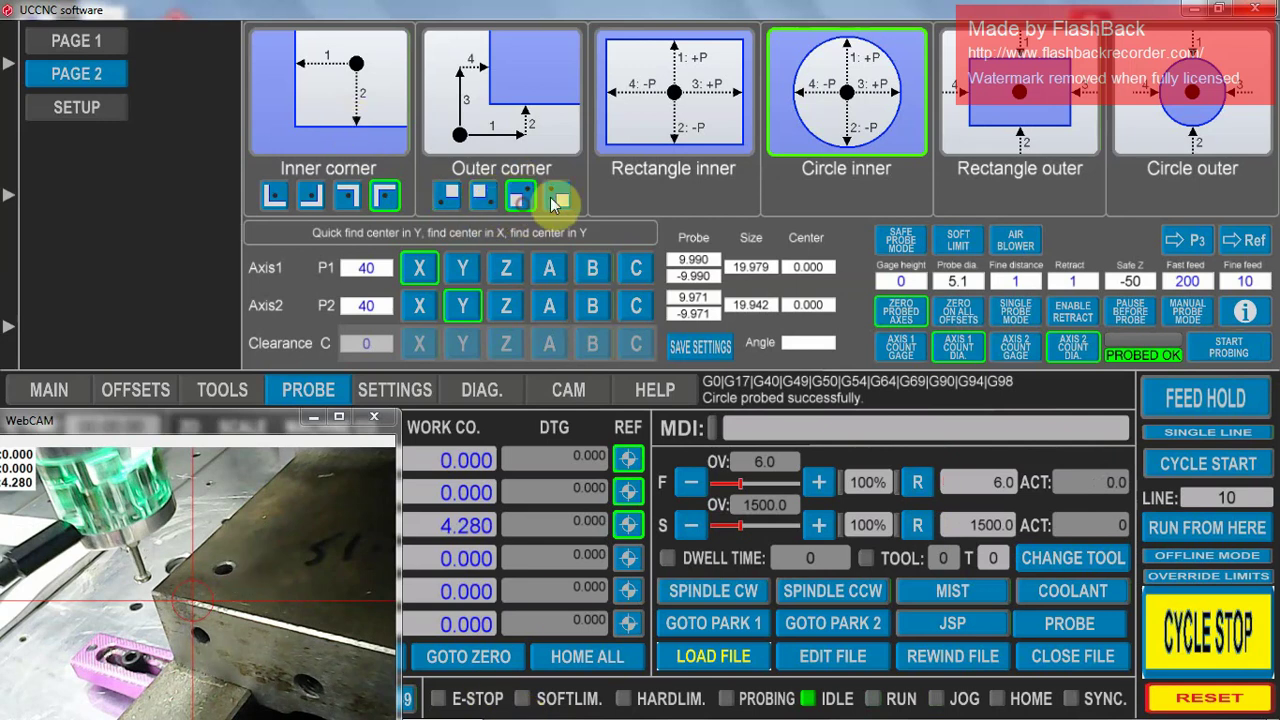
pyautogui.click(447, 196)
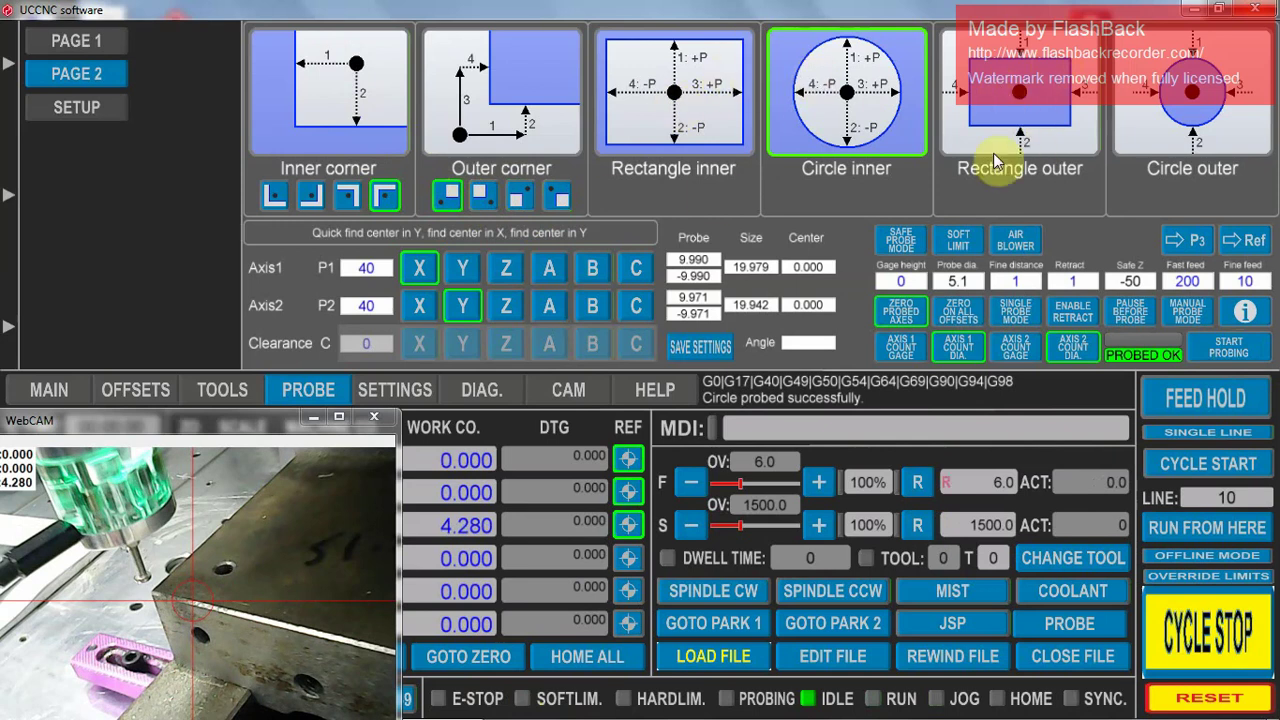
pyautogui.click(84, 44)
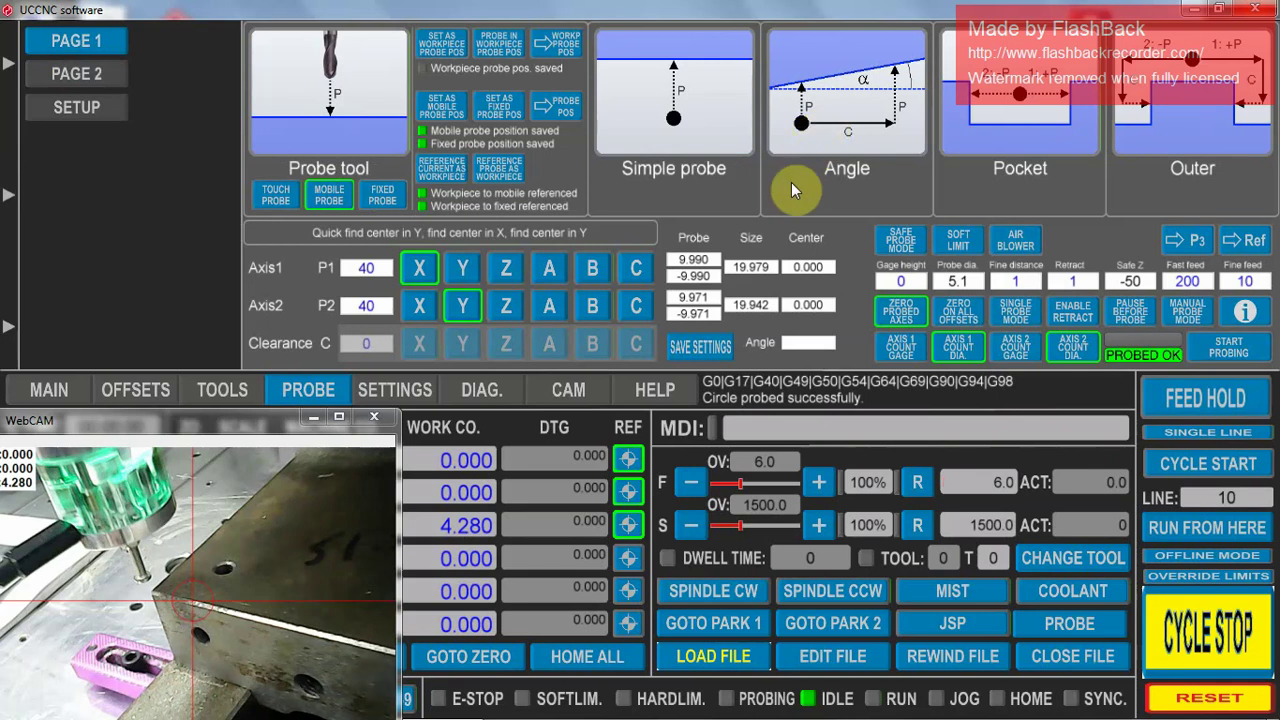
# - Jog the probe along Y and X beside the part edge and lower it
pyautogui.press('Down')
pyautogui.press('Right')
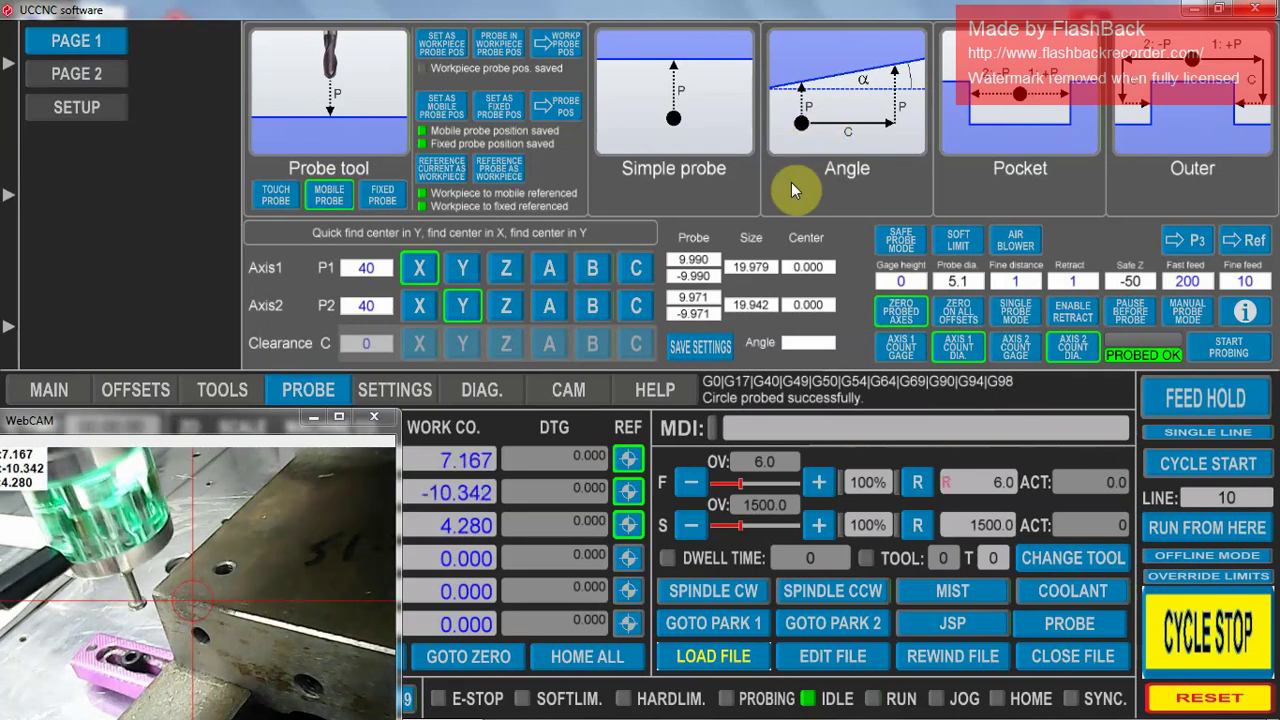
pyautogui.press('pagedown')
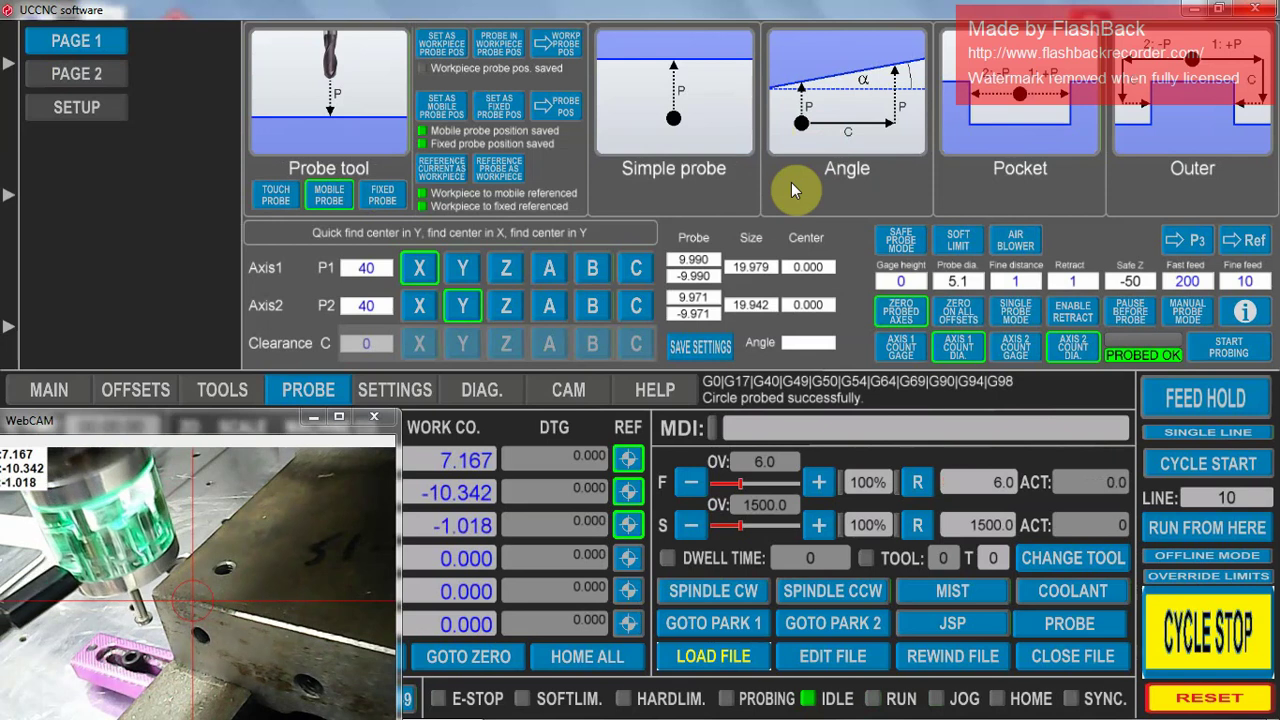
# - Select Angle probing with Y as the probing axis and X as the clearance axis
pyautogui.click(837, 120)
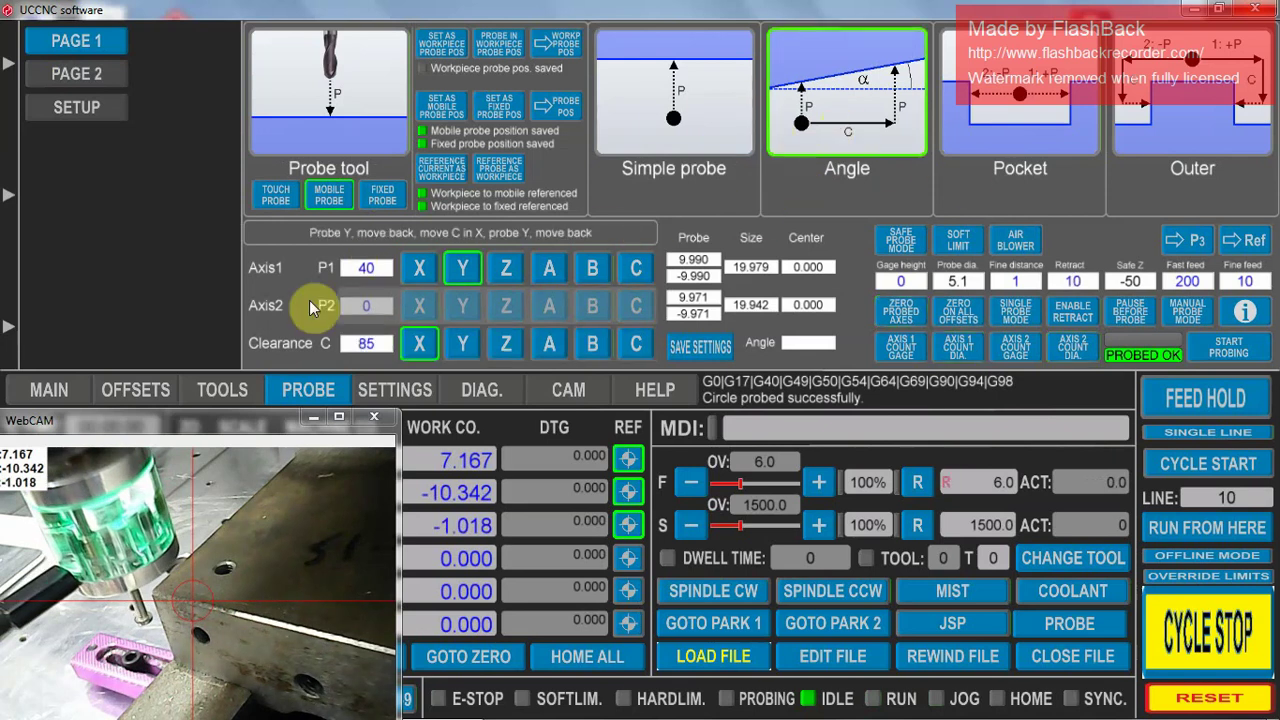
pyautogui.click(466, 276)
pyautogui.click(410, 345)
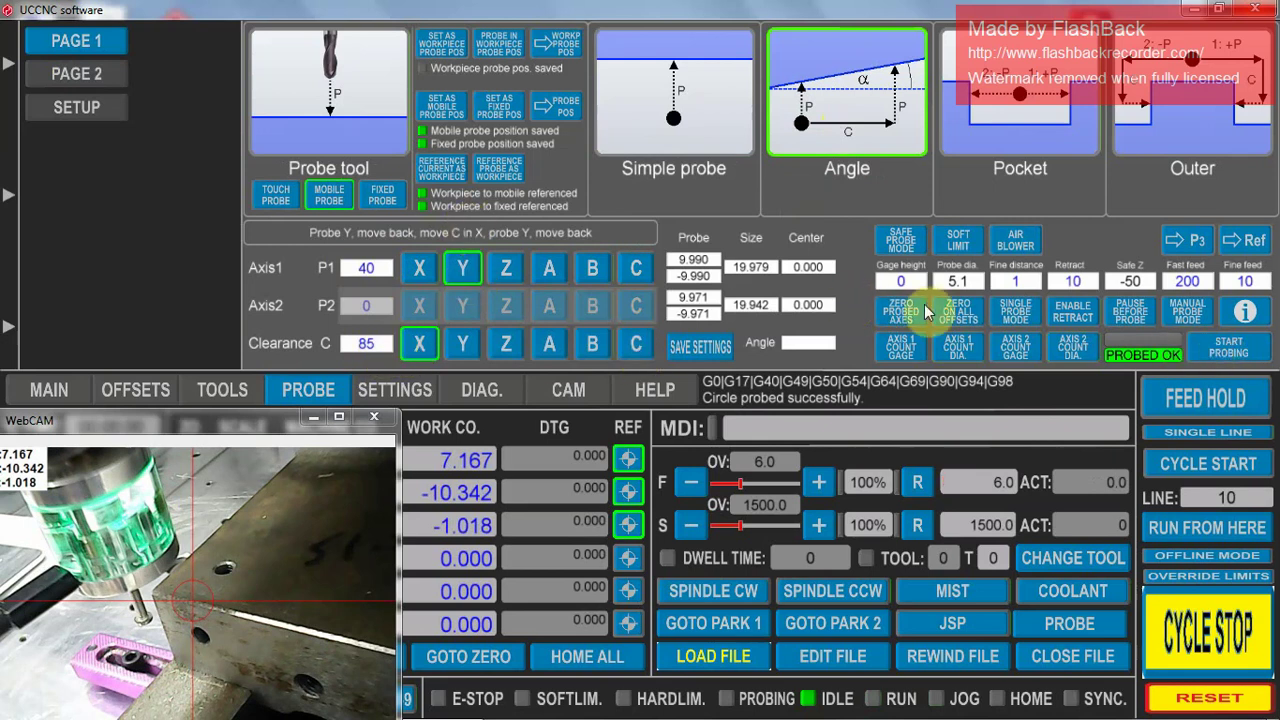
# - Run the angle probe, measuring an edge angle of -0.083 from Y readings -2.070 and -2.192
pyautogui.click(1230, 348)
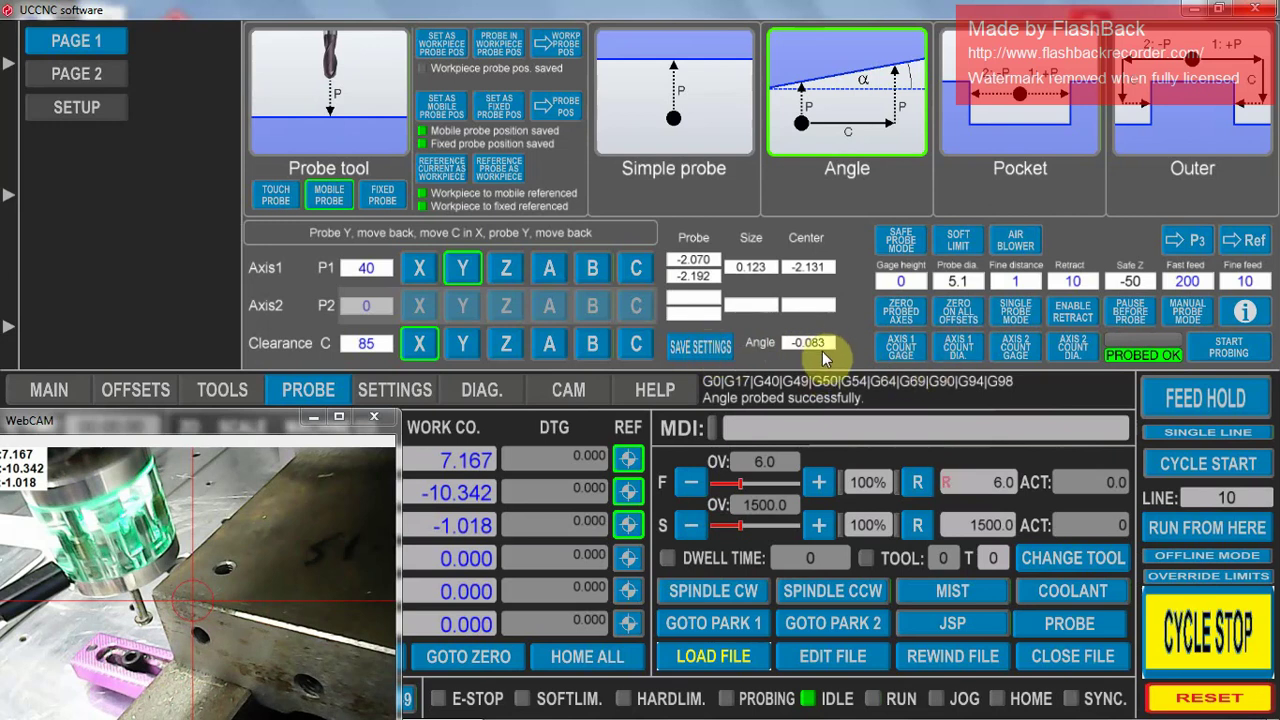
# - Select Pocket probing, set to find the X centre with P1 at 40
pyautogui.click(1074, 99)
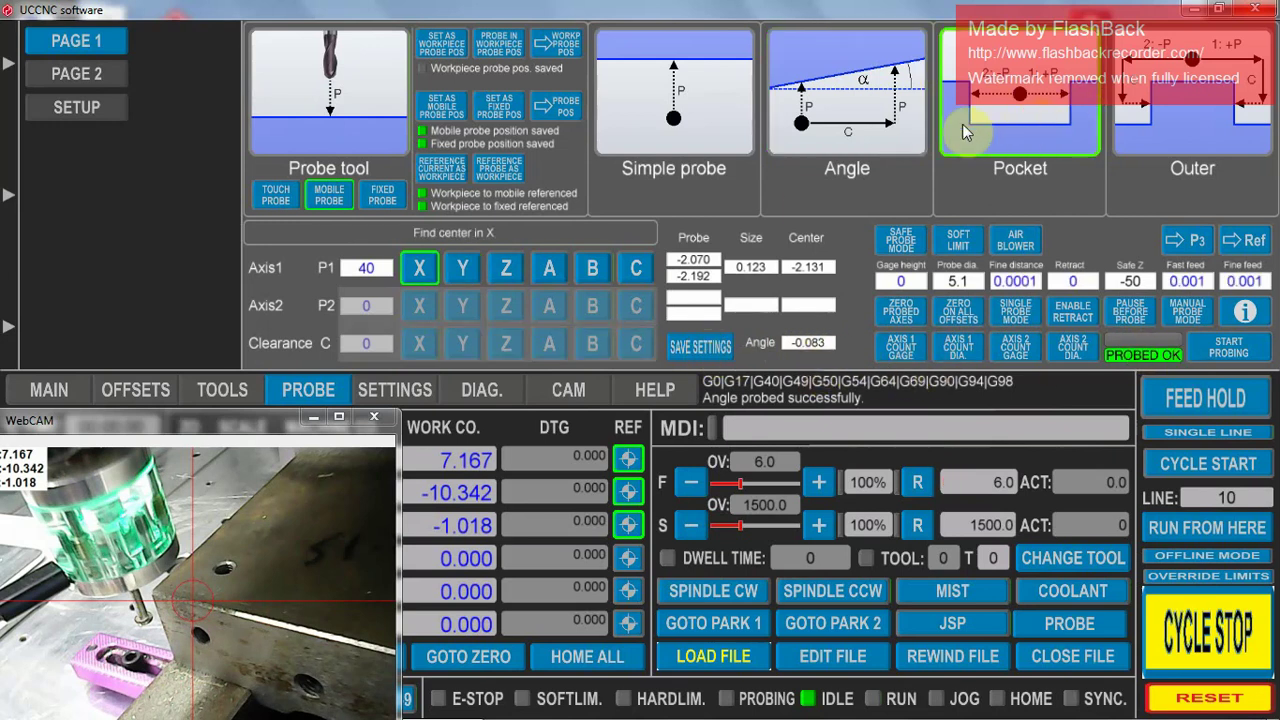